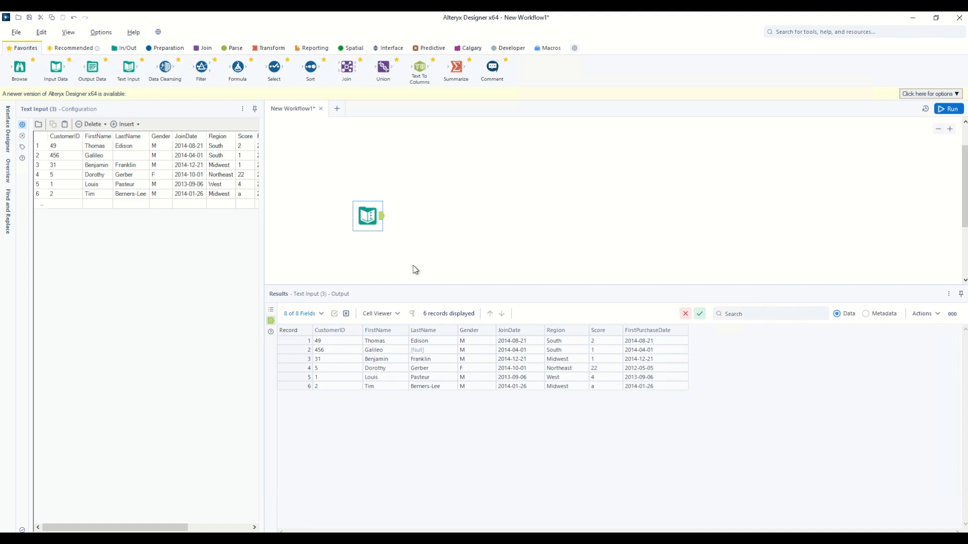
Connect an Output Data tool to the Text Input, with DCM off, writing to C:\Samples\Tool Tutorials\Output Data\SampleData.csv
left_click_drag(90, 69, 423, 216)
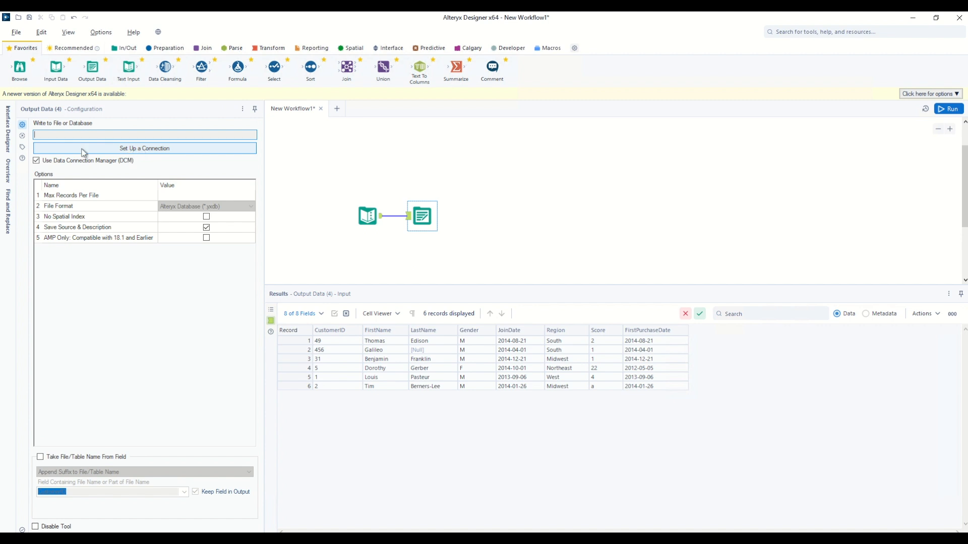
left_click(37, 160)
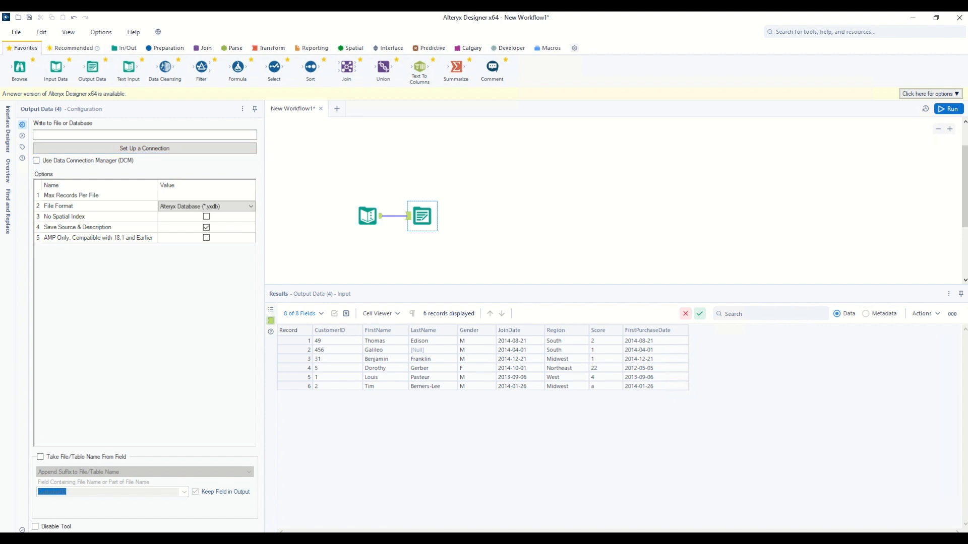
left_click(135, 134)
type("C:\\Samples\\Tool Tutorials\\Output Data\\Sa")
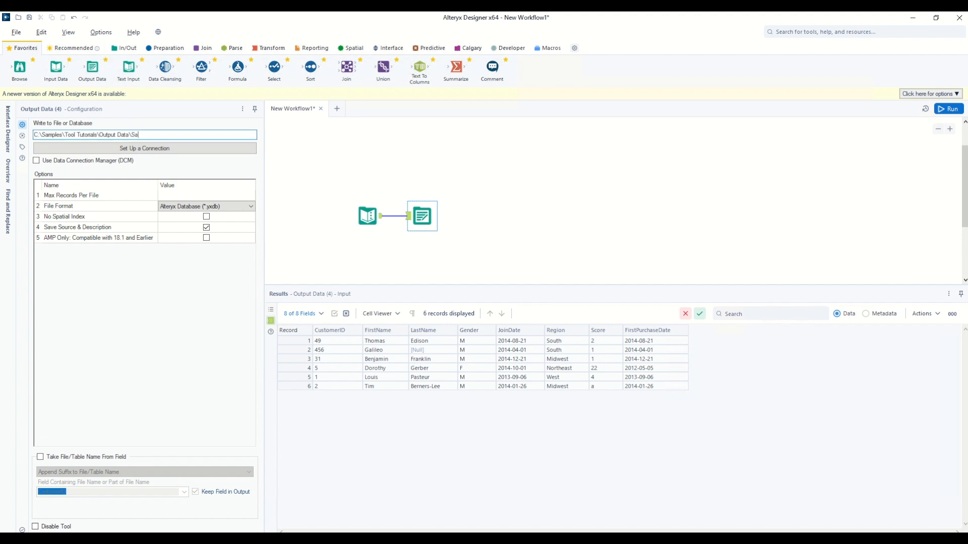
type("mpleData.csv")
left_click(341, 176)
left_click(422, 216)
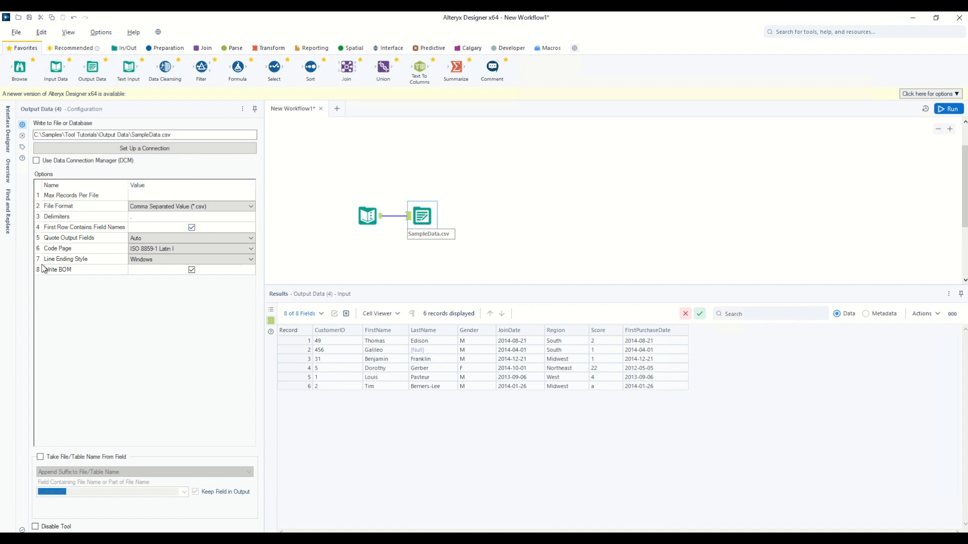
Change the output file's extension to .yxdb and reload the Output Data tool's configuration
left_click(199, 136)
key("BackSpace")
key("BackSpace")
key("BackSpace")
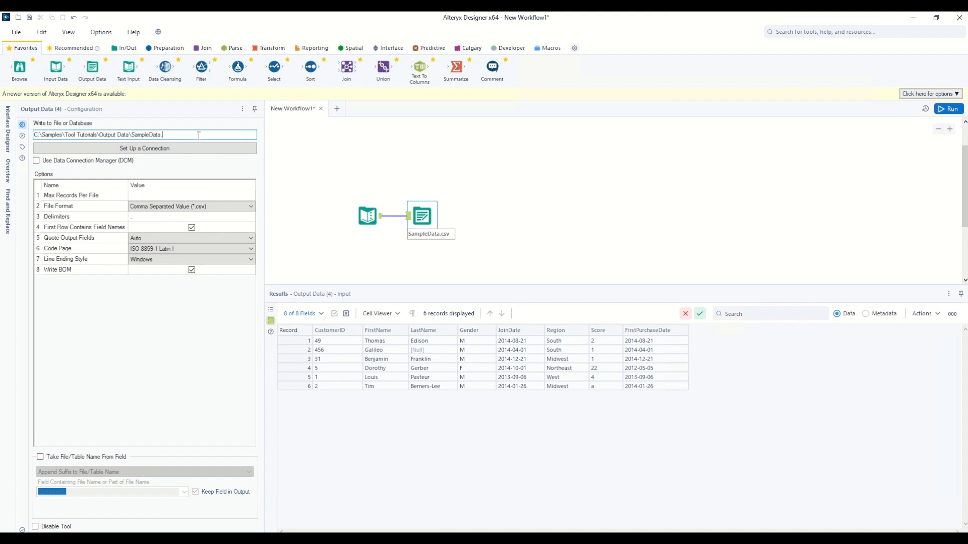
type("yxdb")
left_click(437, 176)
left_click(422, 213)
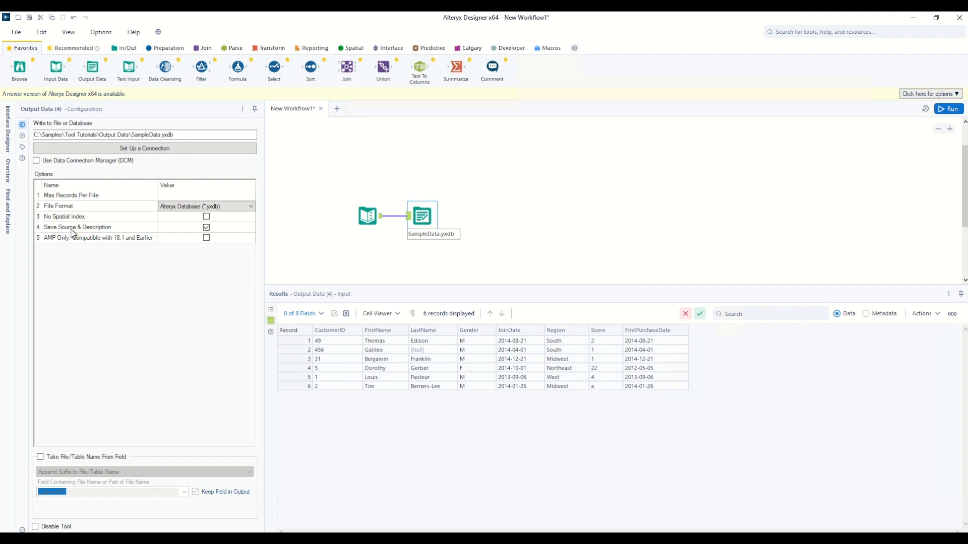
Set the output file format to Comma Separated Value (*.csv) and change the file path's extension to .csv
left_click(251, 207)
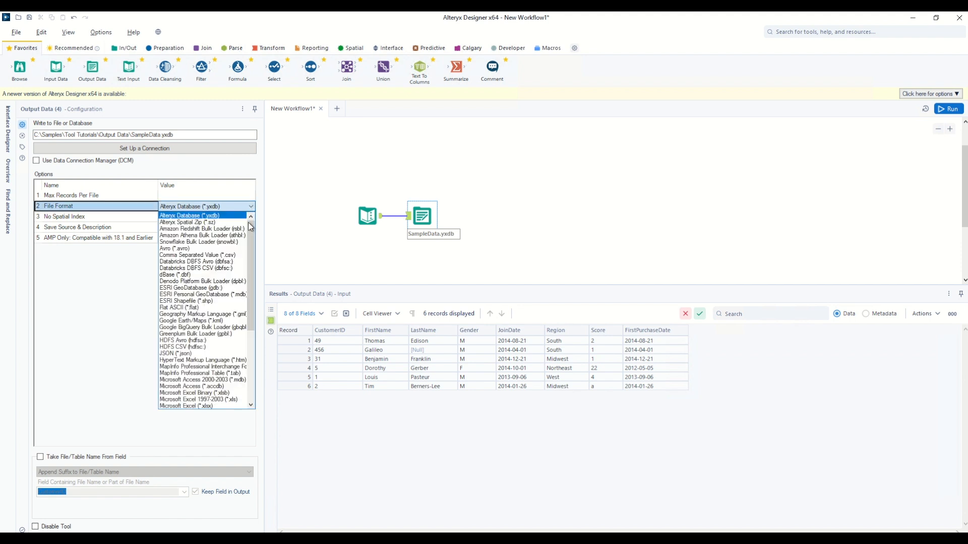
mouse_move(248, 223)
left_mouse_down()
mouse_move(251, 309)
mouse_move(257, 211)
left_mouse_up()
left_click(191, 256)
left_click(183, 134)
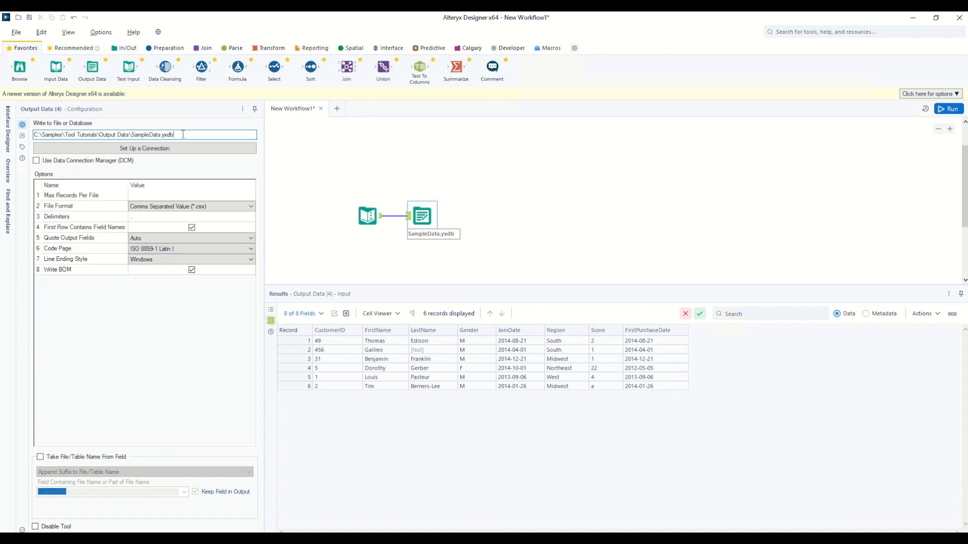
key("BackSpace")
key("BackSpace")
key("BackSpace")
key("BackSpace")
type("csv")
Set Max Records Per File to 2 and run the workflow, checking the run messages for the written files
left_click(150, 195)
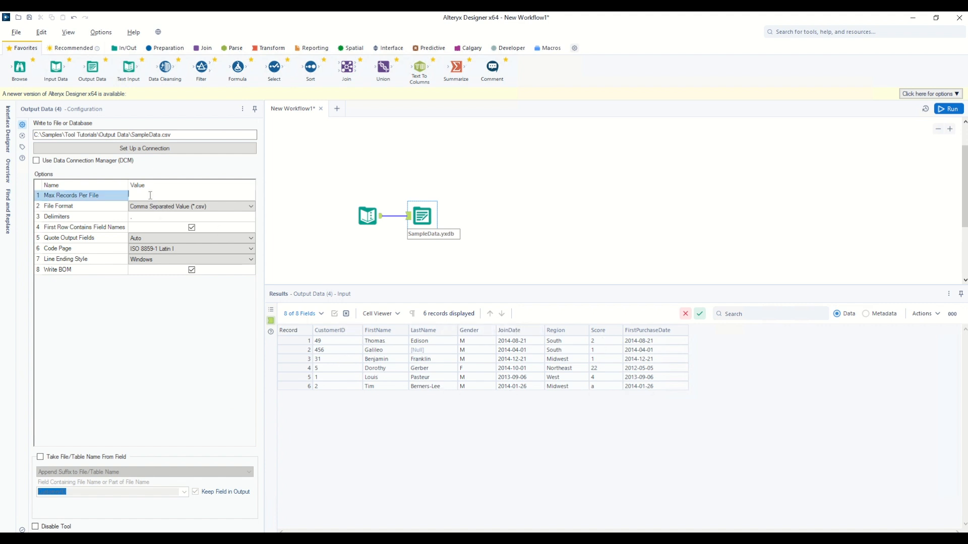
type("2")
left_click(948, 109)
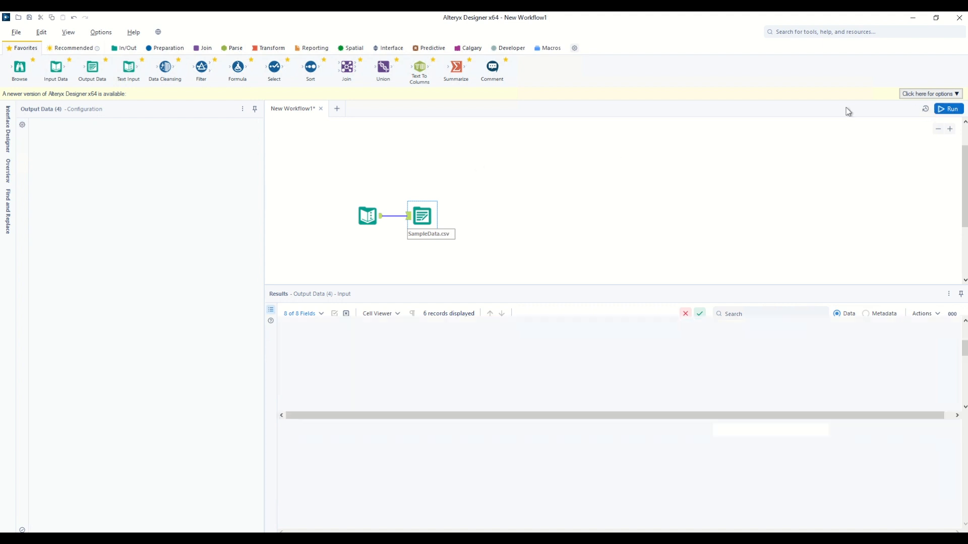
left_click(422, 216)
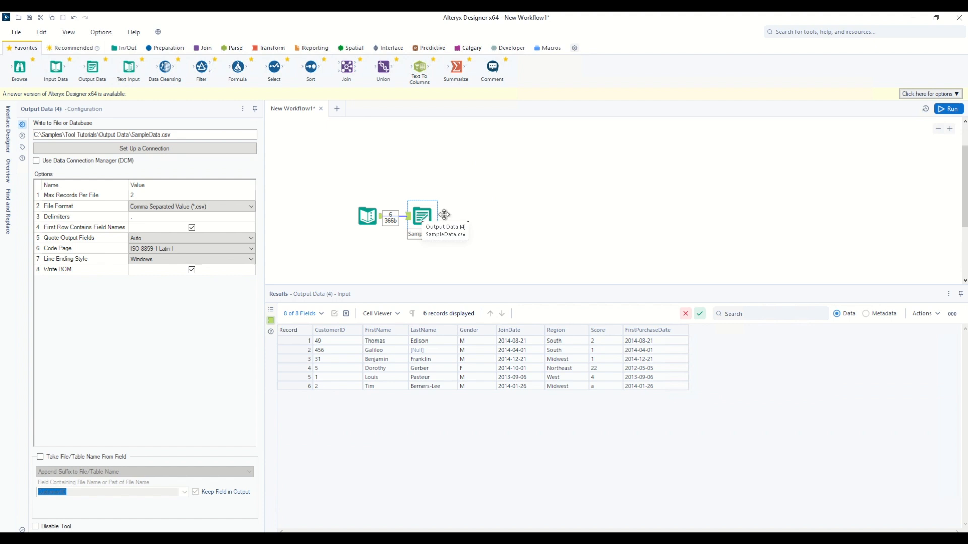
left_click(471, 222)
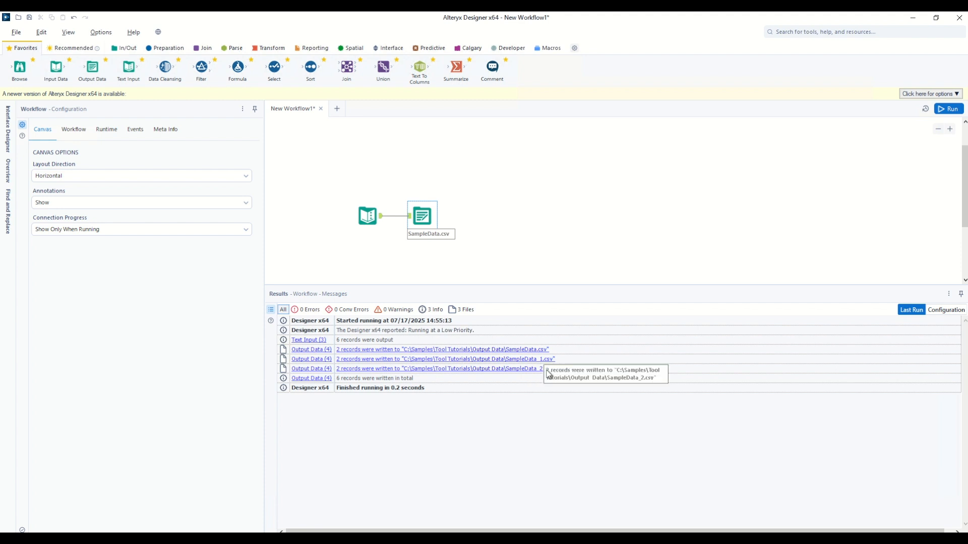
left_click(462, 210)
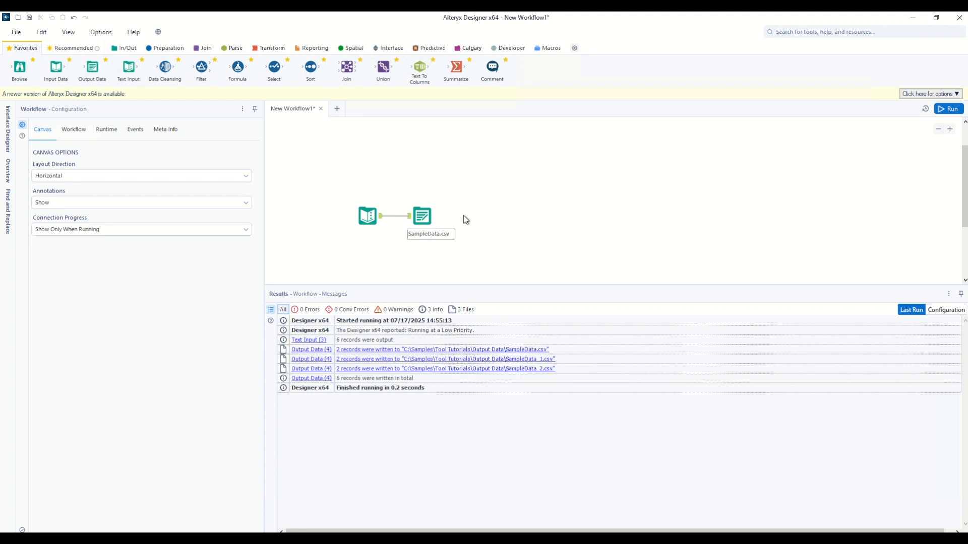
Clear the Max Records Per File value in the Output Data tool
left_click(428, 216)
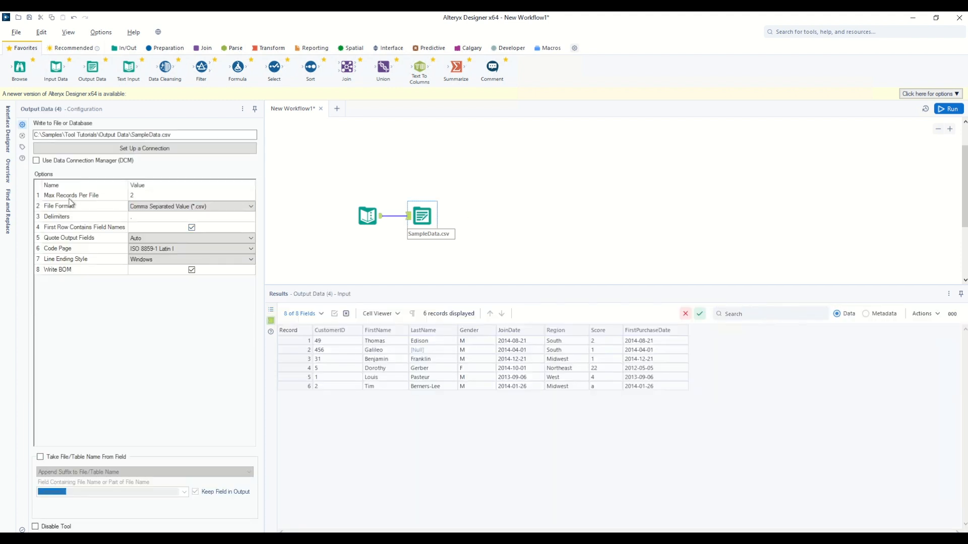
left_click(161, 195)
key("BackSpace")
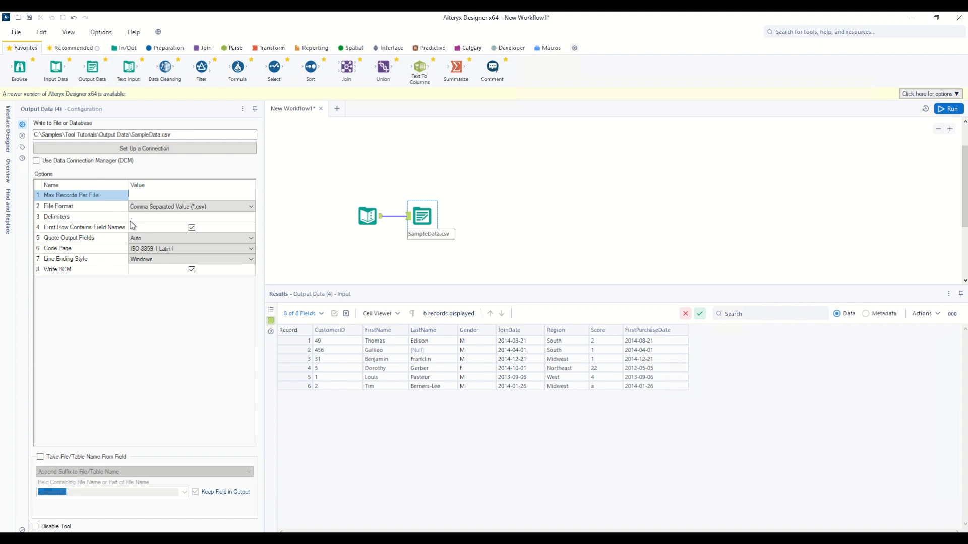
Turn First Row Contains Field Names off, select all records in the results, and turn the option back on
left_click(61, 232)
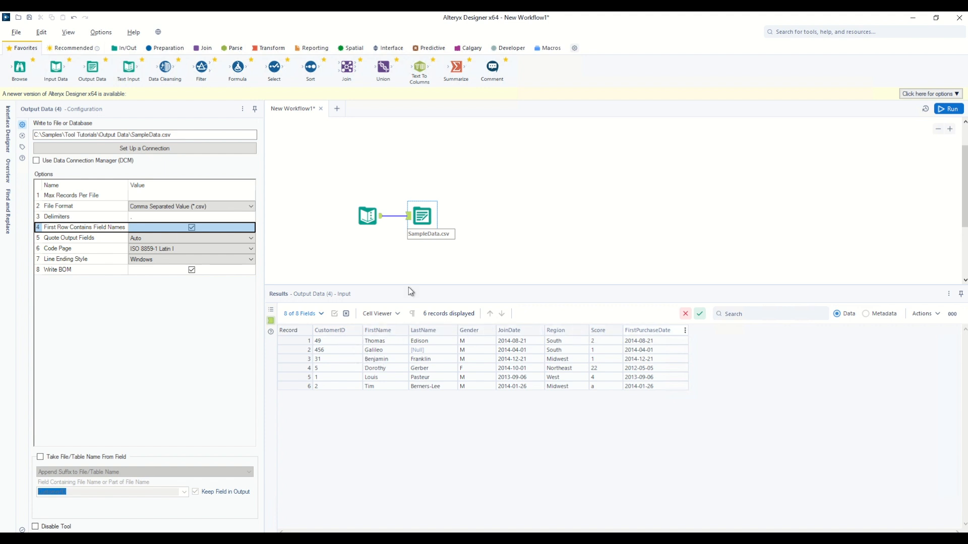
left_click(192, 228)
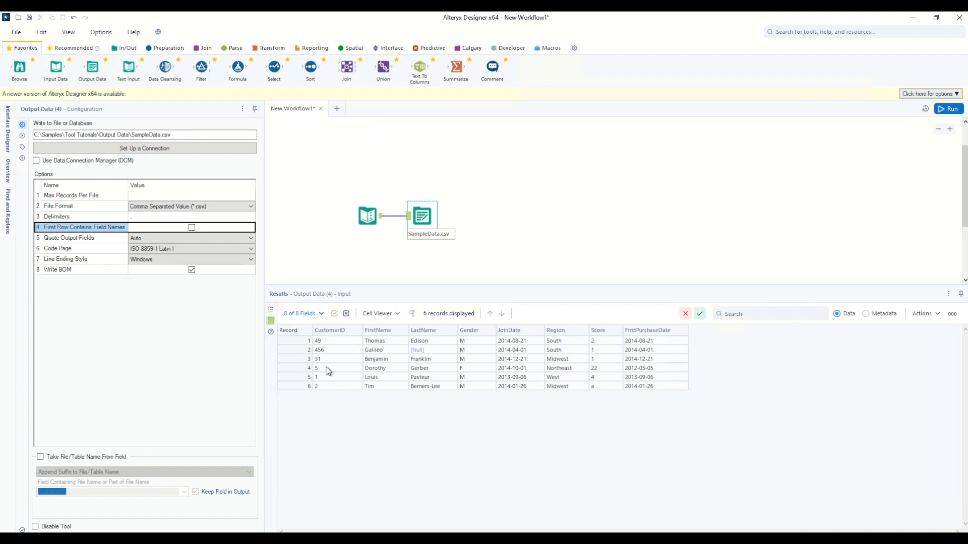
left_click_drag(301, 340, 300, 386)
left_click(192, 228)
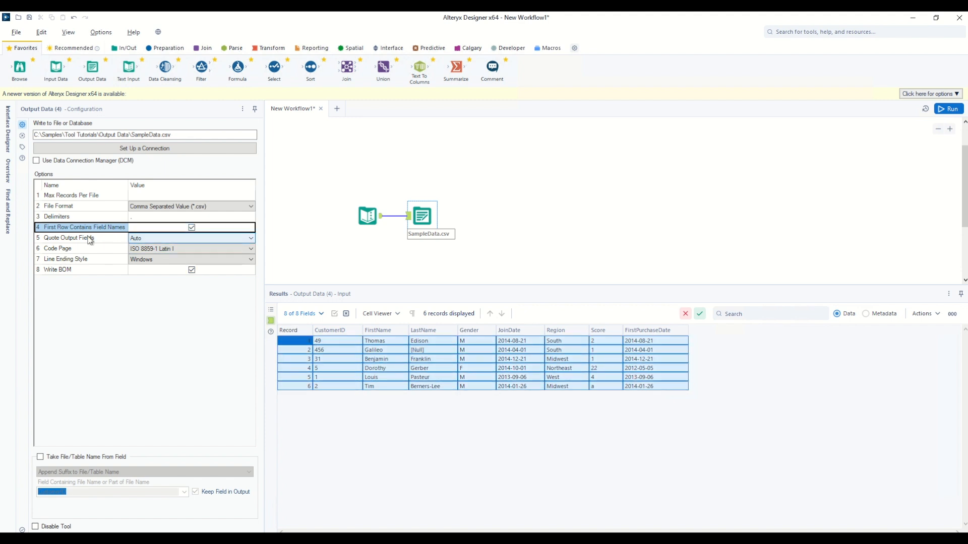
Examine the available choices for Quote Output Fields, Code Page and Line Ending Style, and the Write BOM option
left_click(153, 238)
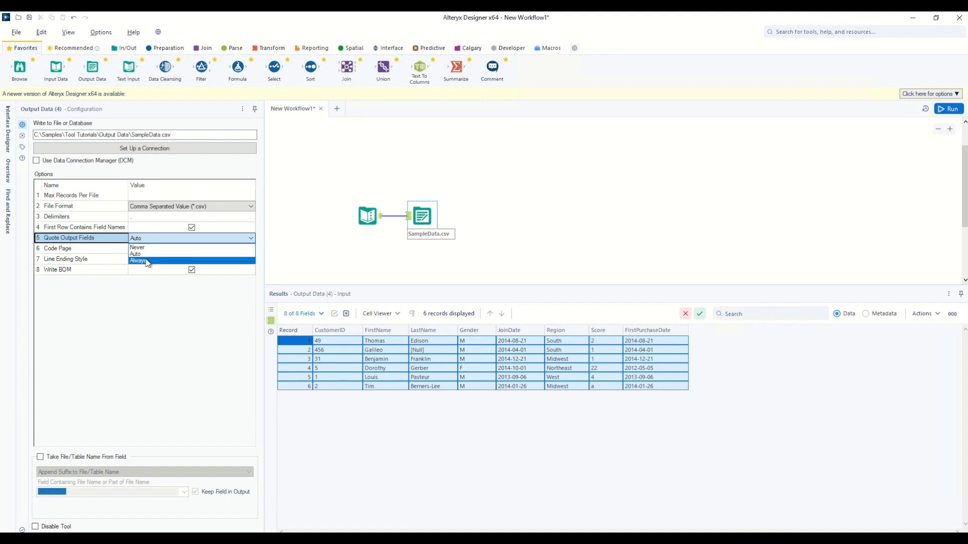
left_click(89, 240)
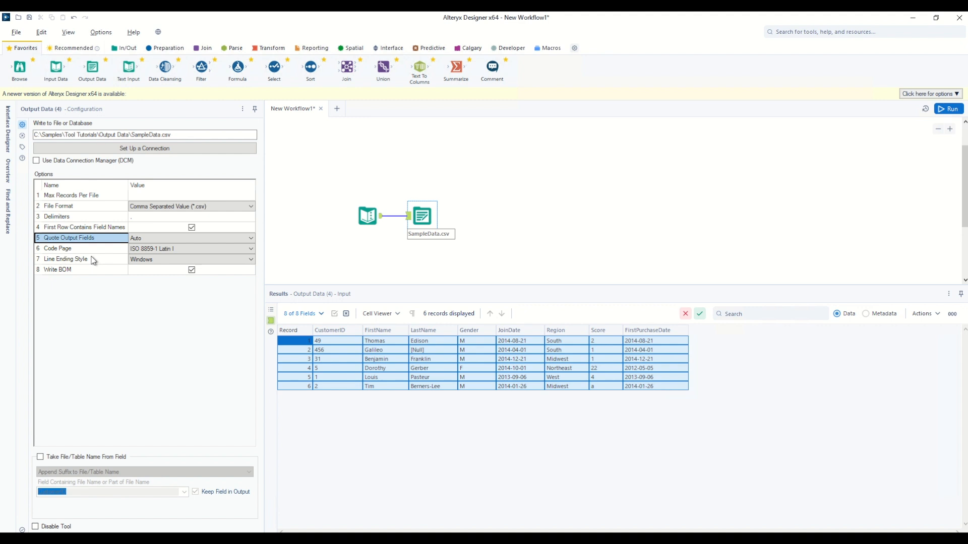
left_click(154, 250)
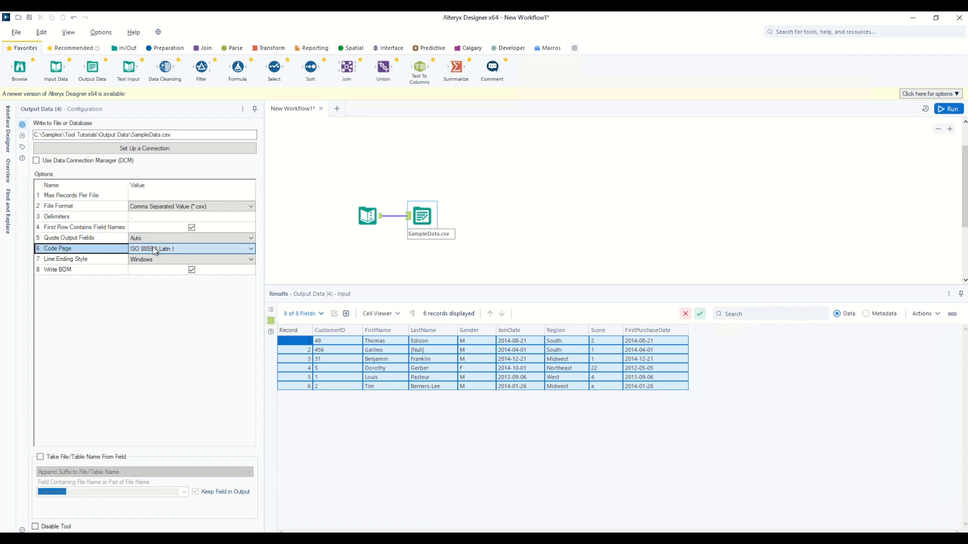
left_click(155, 251)
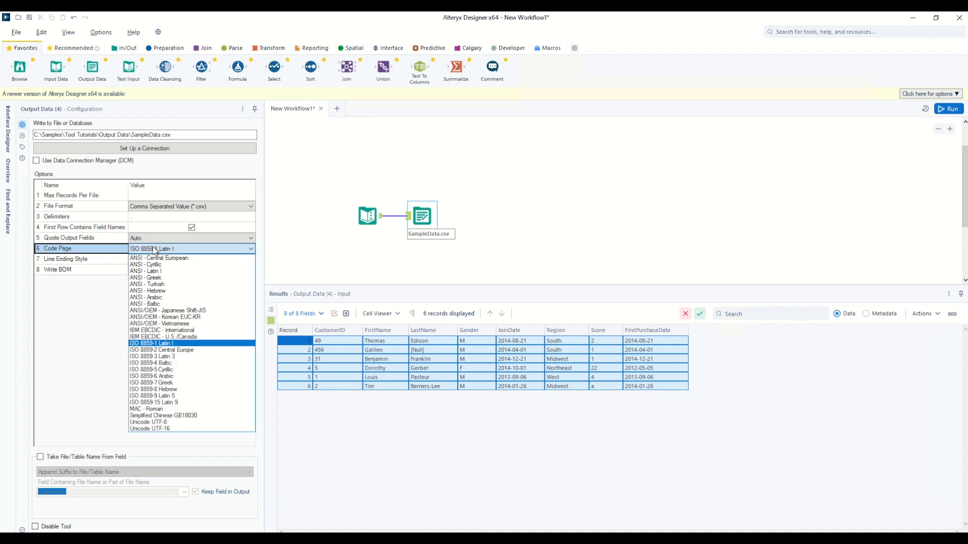
left_click(71, 266)
left_click(149, 261)
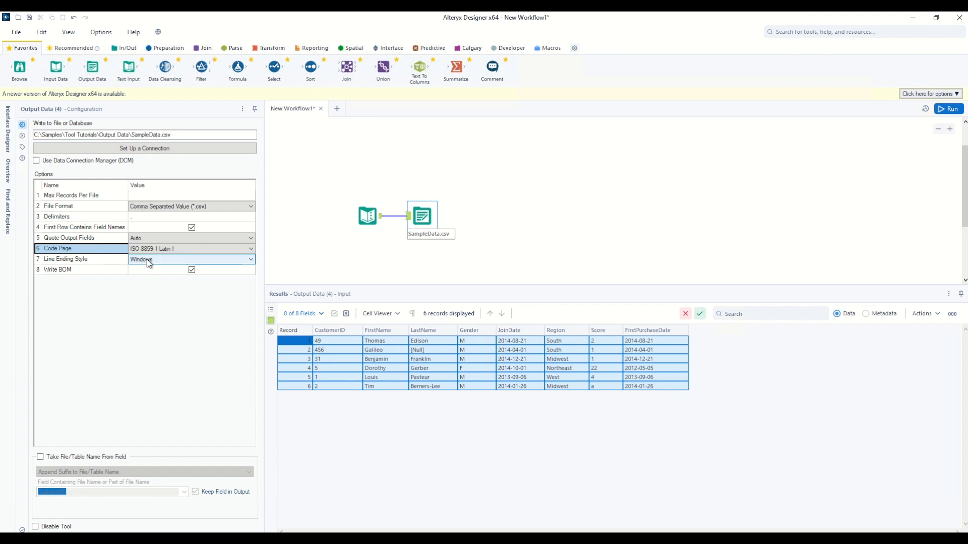
left_click(149, 262)
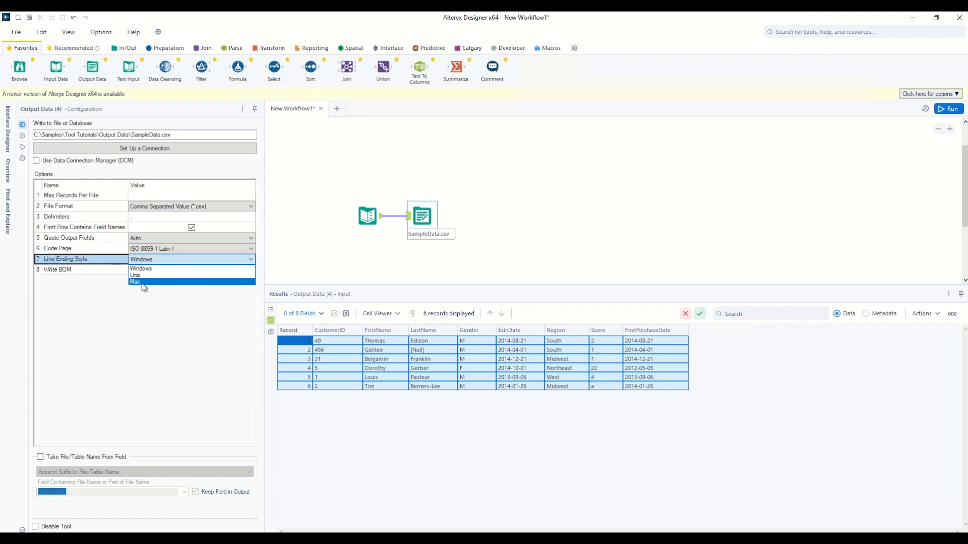
left_click(92, 262)
left_click(73, 271)
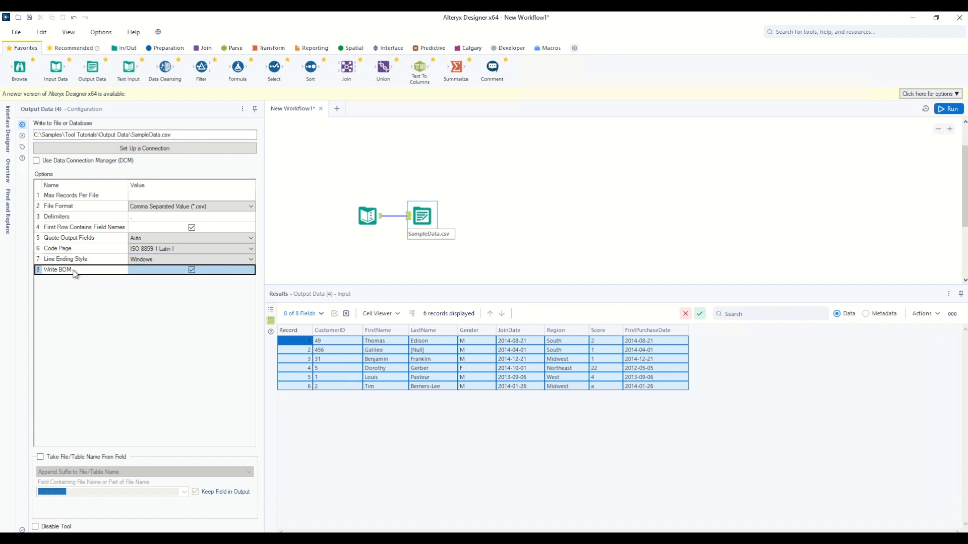
left_click(94, 250)
left_click(88, 259)
left_click(82, 272)
Take the file name from a field, appending the Gender field as a suffix to the file/table name
left_click(40, 458)
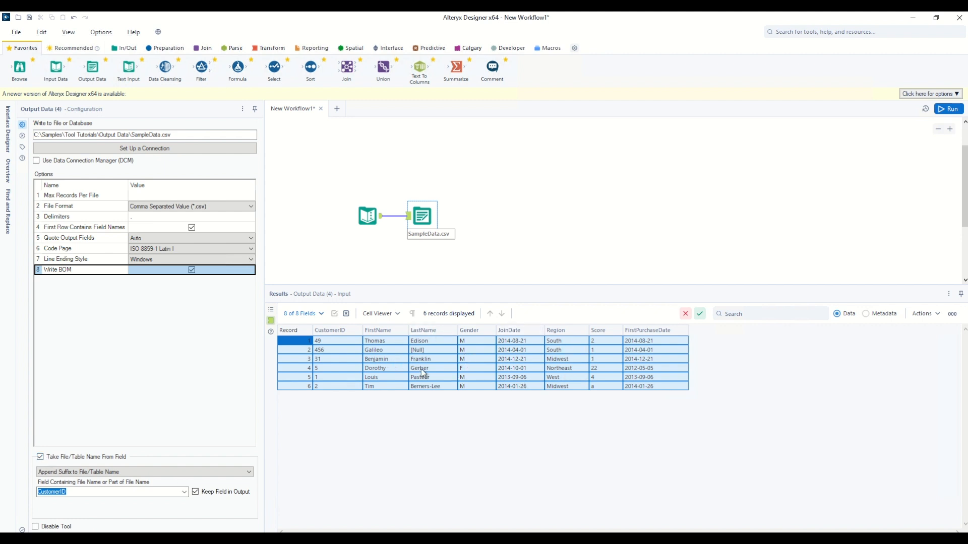
left_click(61, 473)
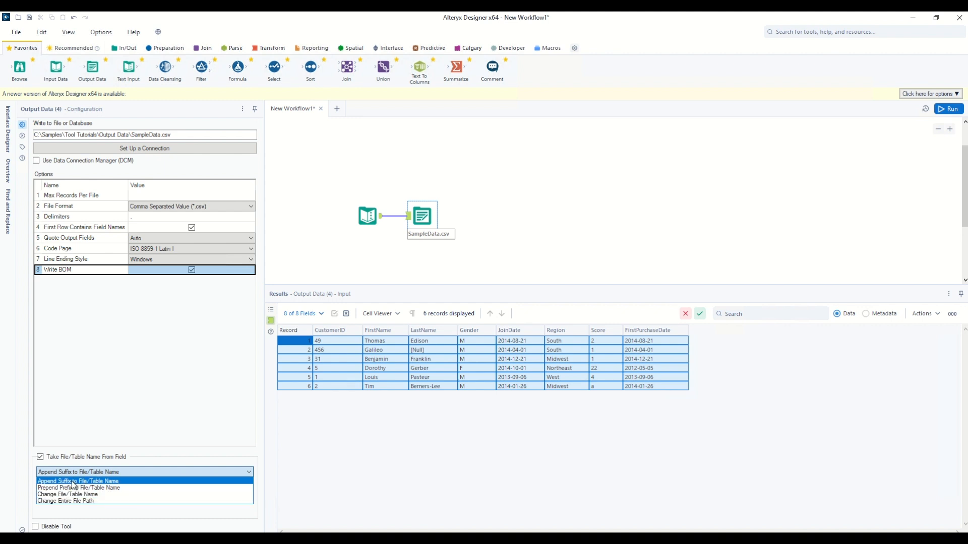
left_click(76, 482)
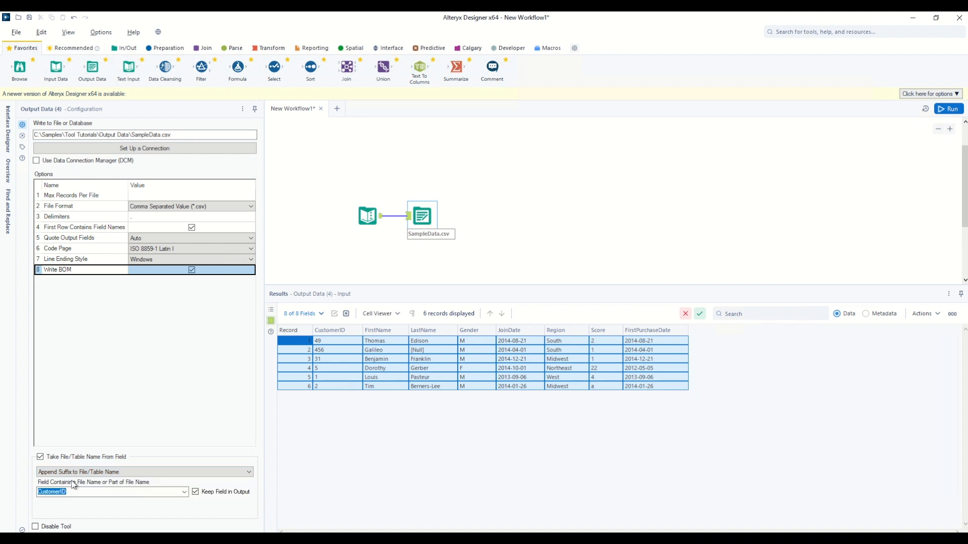
left_click(184, 492)
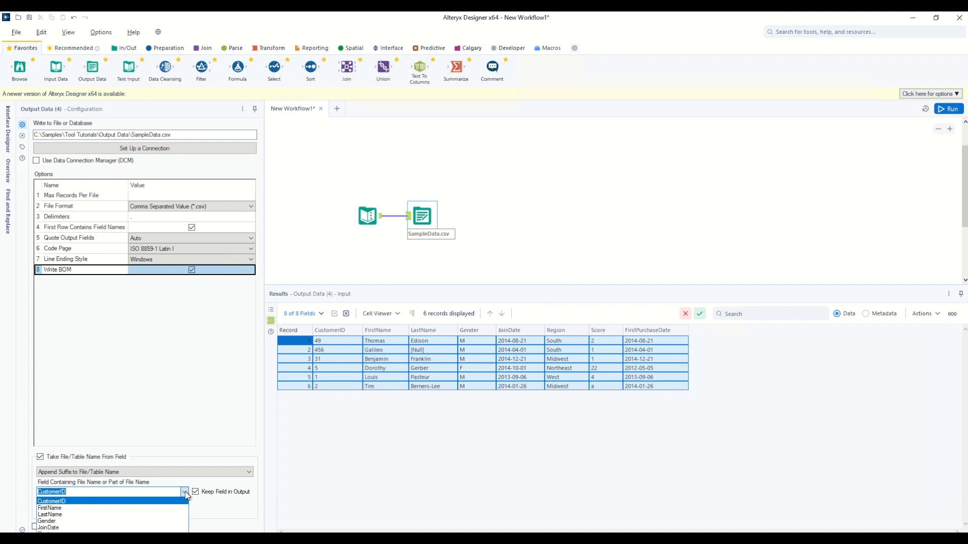
left_click(53, 520)
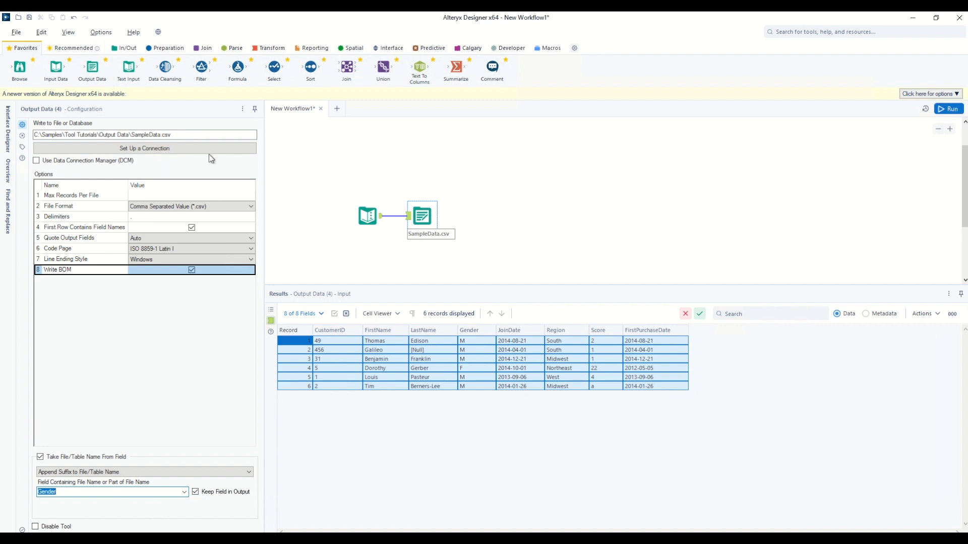
Add an underscore before the extension to make the output file SampleData_.csv, and run the workflow to check the written files
left_click(161, 135)
type("_")
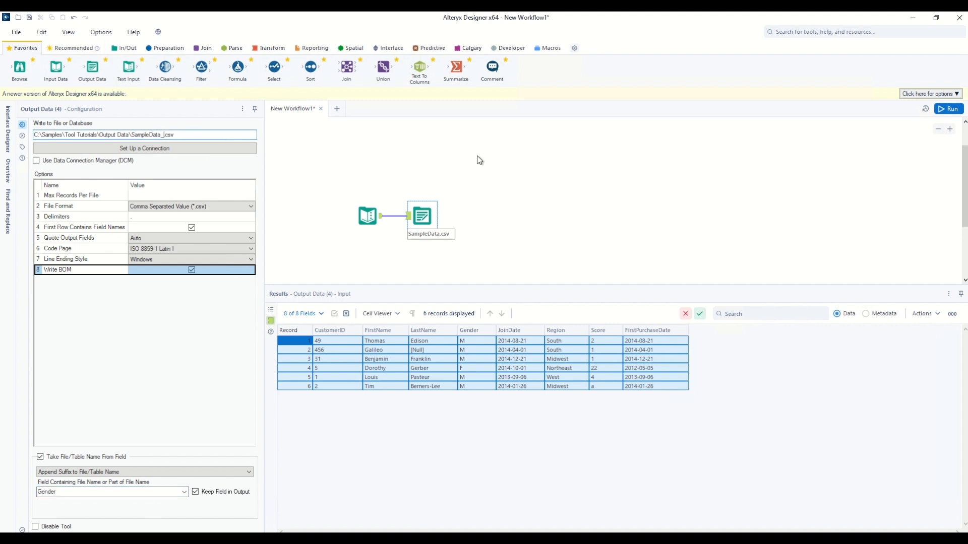
left_click(949, 109)
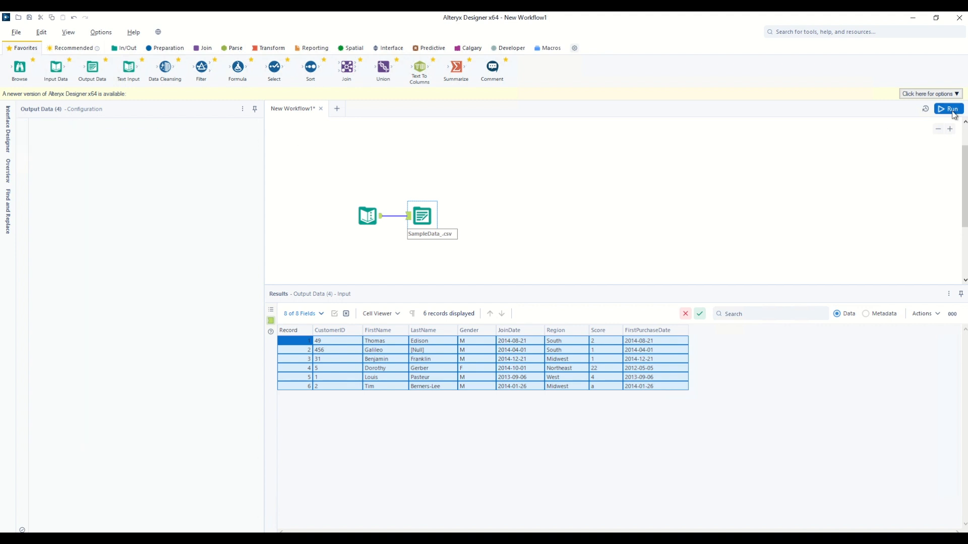
left_click(481, 235)
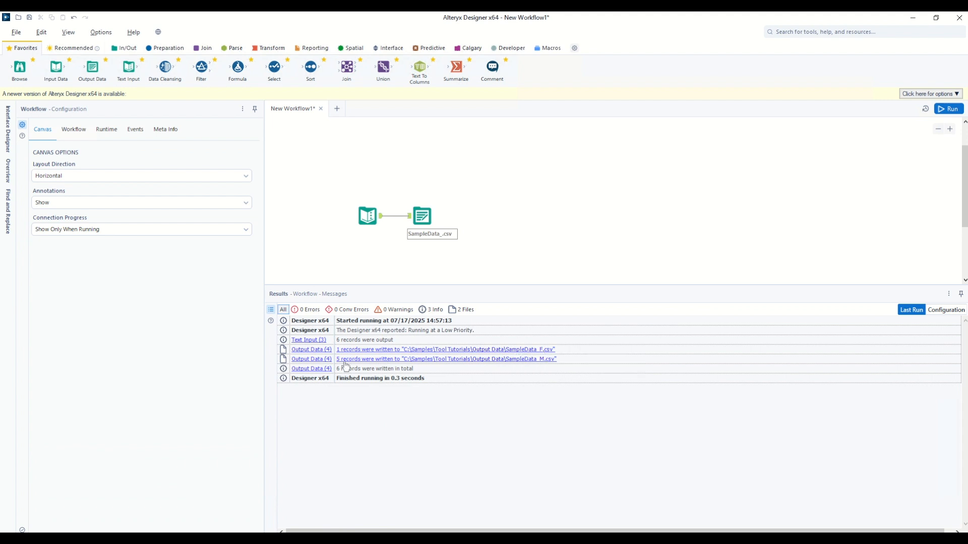
left_click(422, 217)
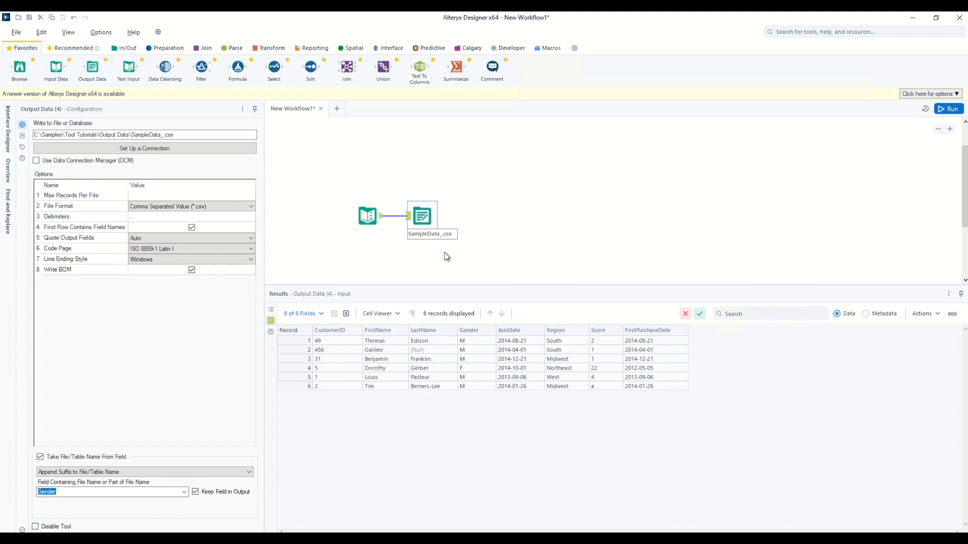